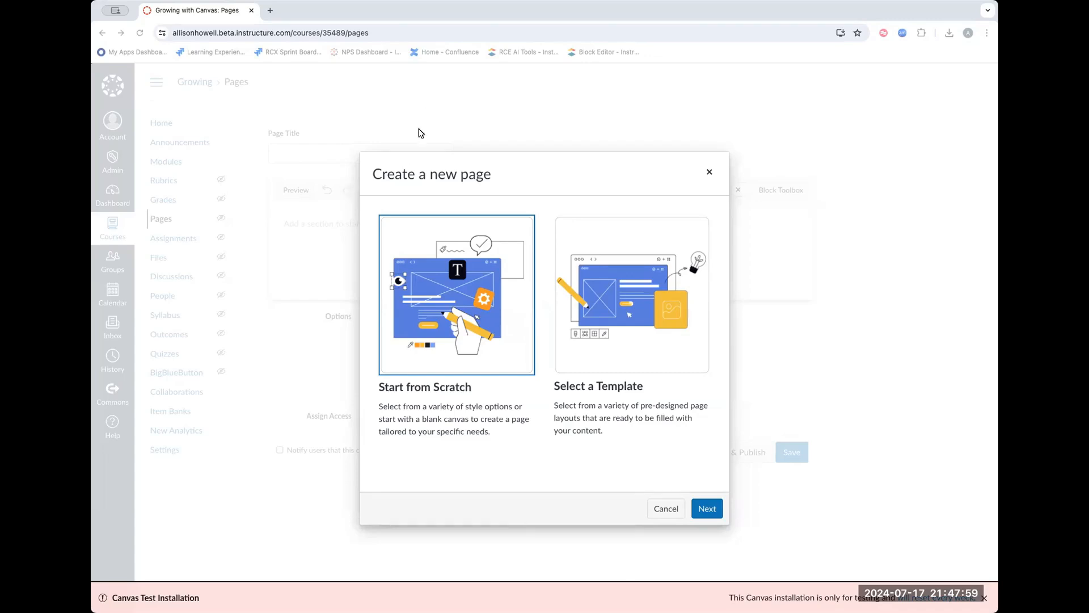
Start the page from scratch with the Hero image with text, Navigation, About (Intro), Highlights or services, and Footer sections
click(706, 512)
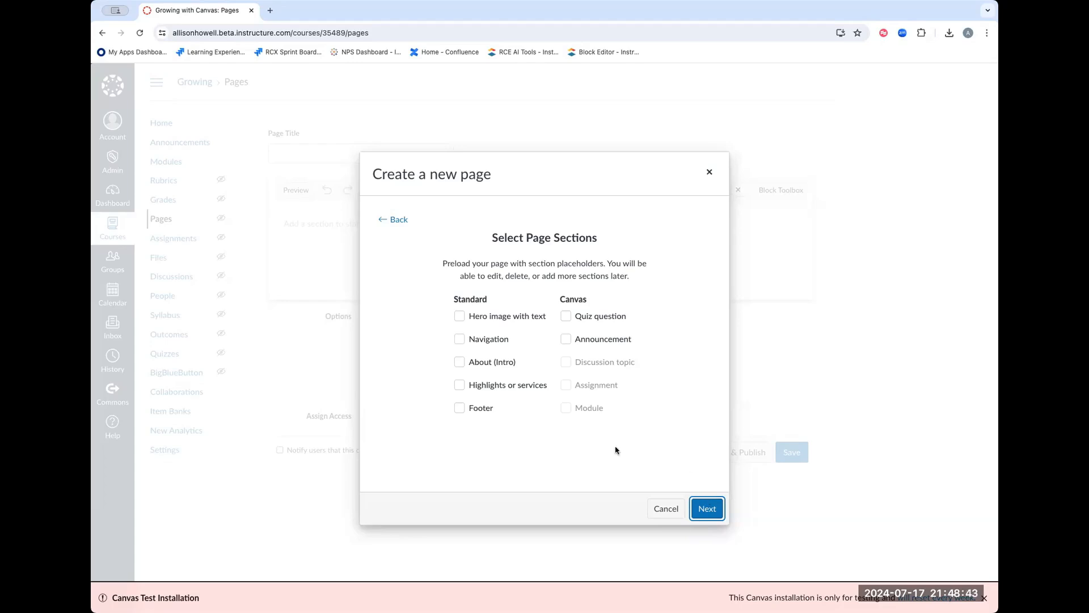
click(459, 316)
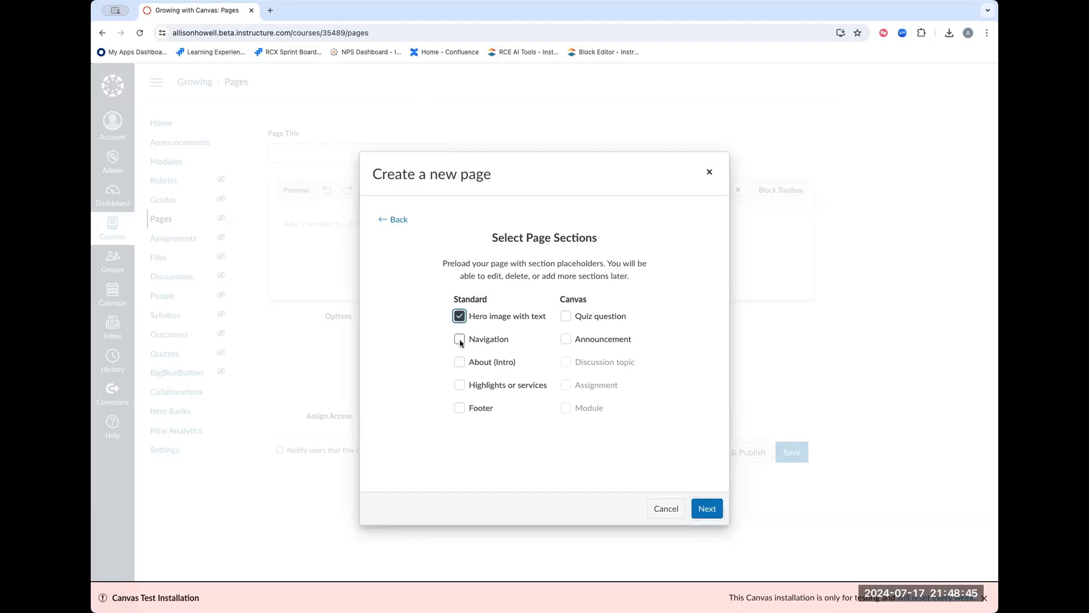
click(459, 338)
click(458, 362)
click(460, 384)
click(459, 408)
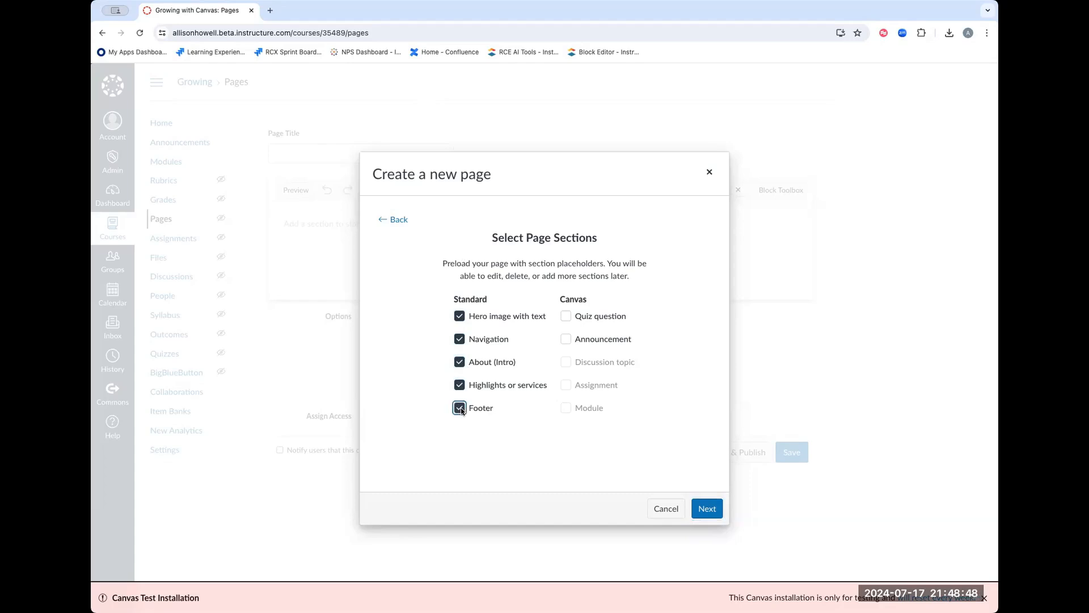
click(704, 513)
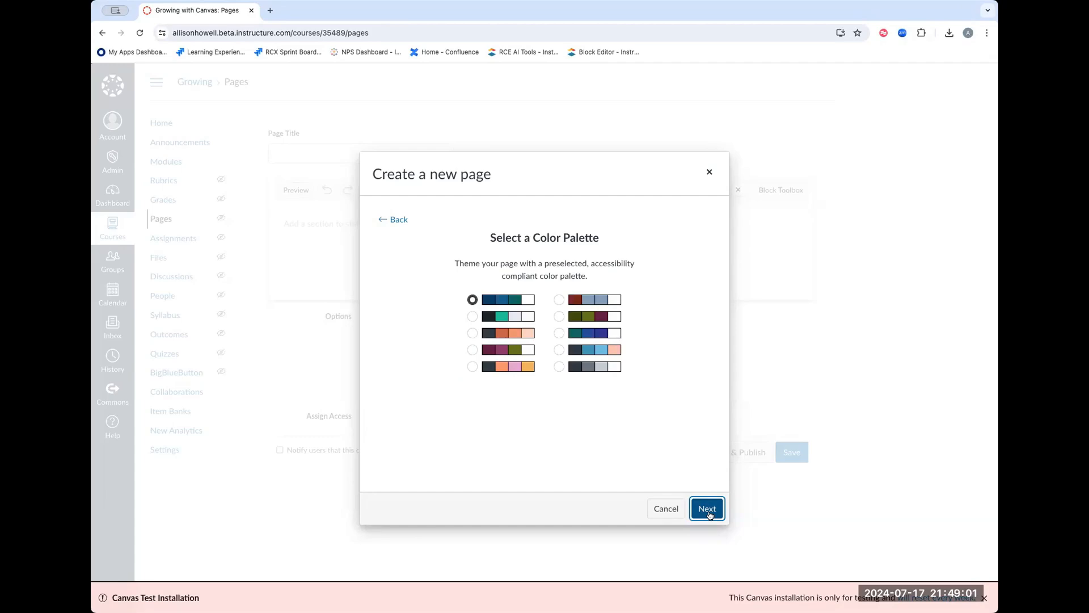
Keep the preselected color palette and font pairing, and create the page
click(707, 509)
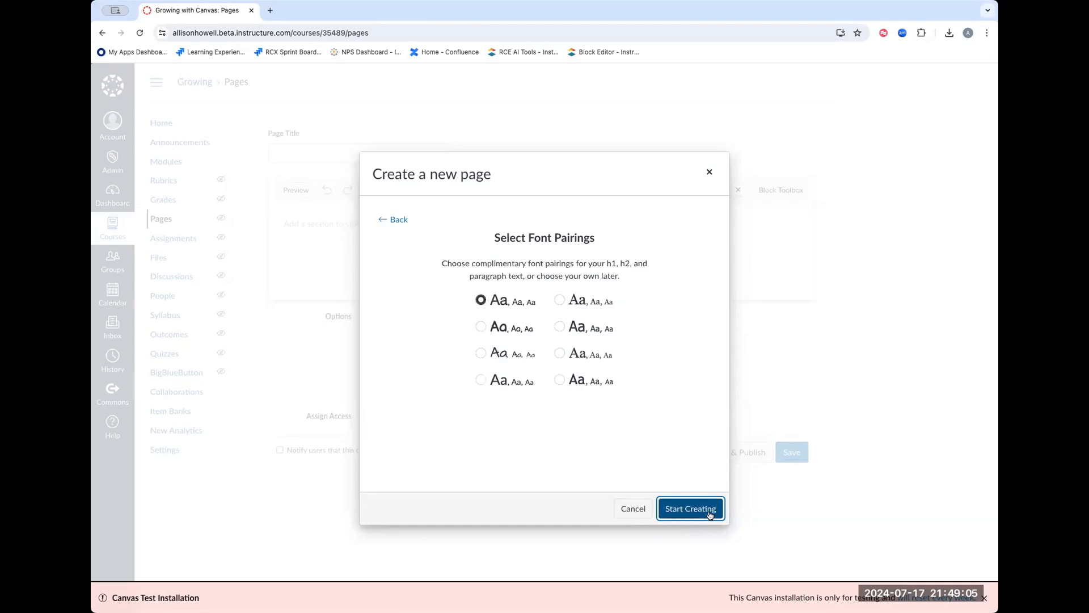
click(691, 509)
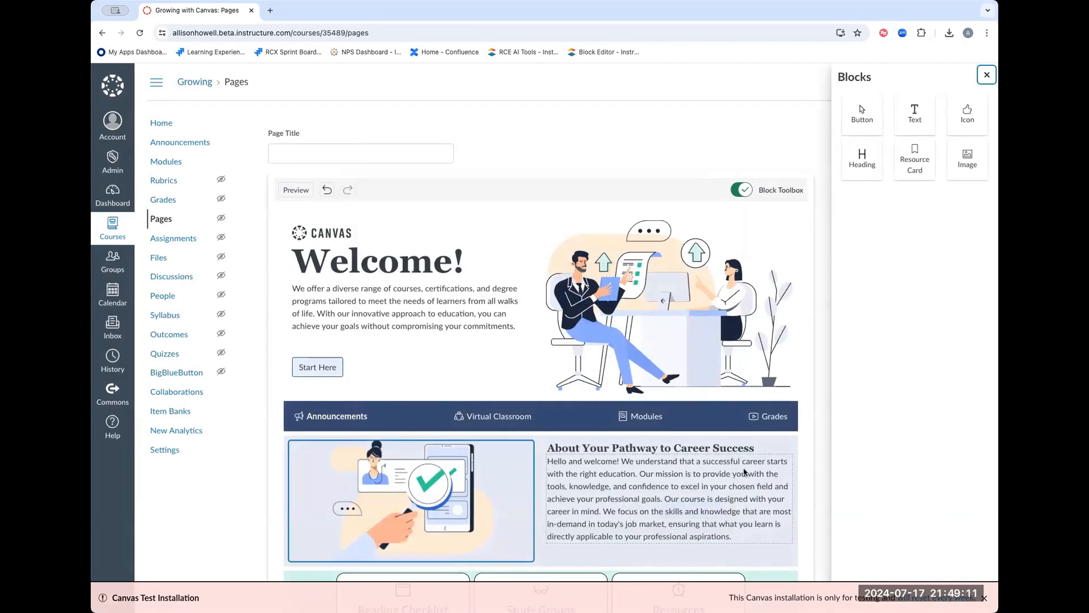
scroll(726, 477, down, 5)
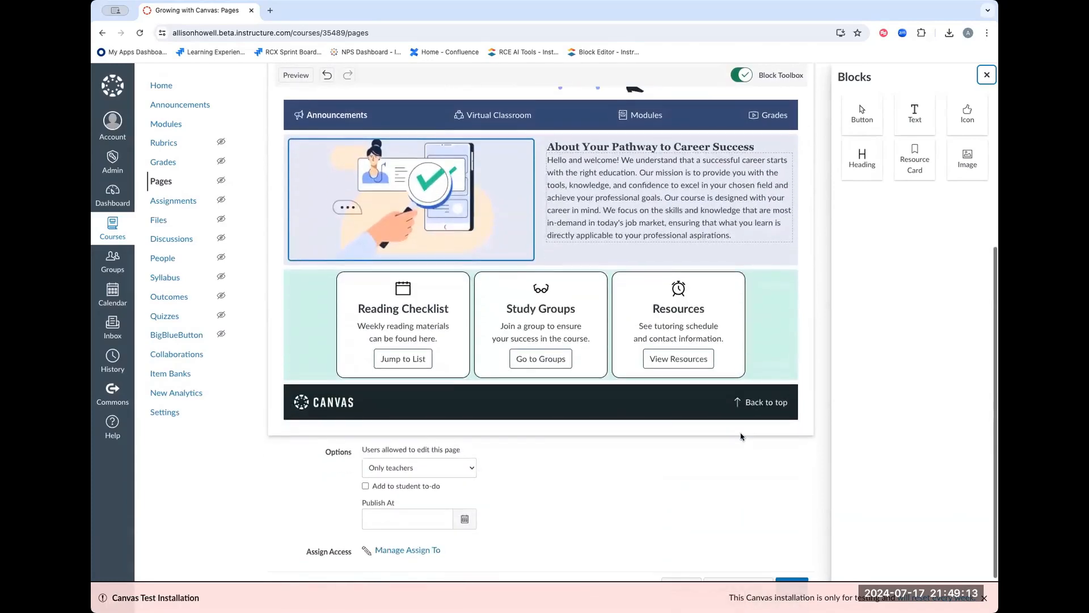
scroll(740, 435, up, 4)
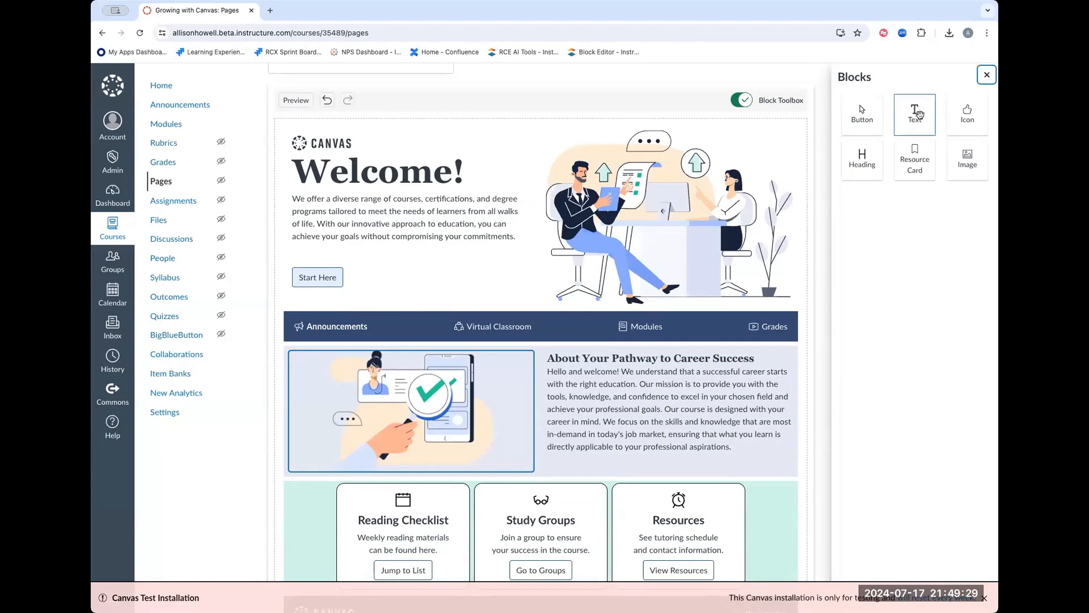
Add a text block reading "This is a button" below the Start Here button in the Hero section
drag(916, 115, 341, 290)
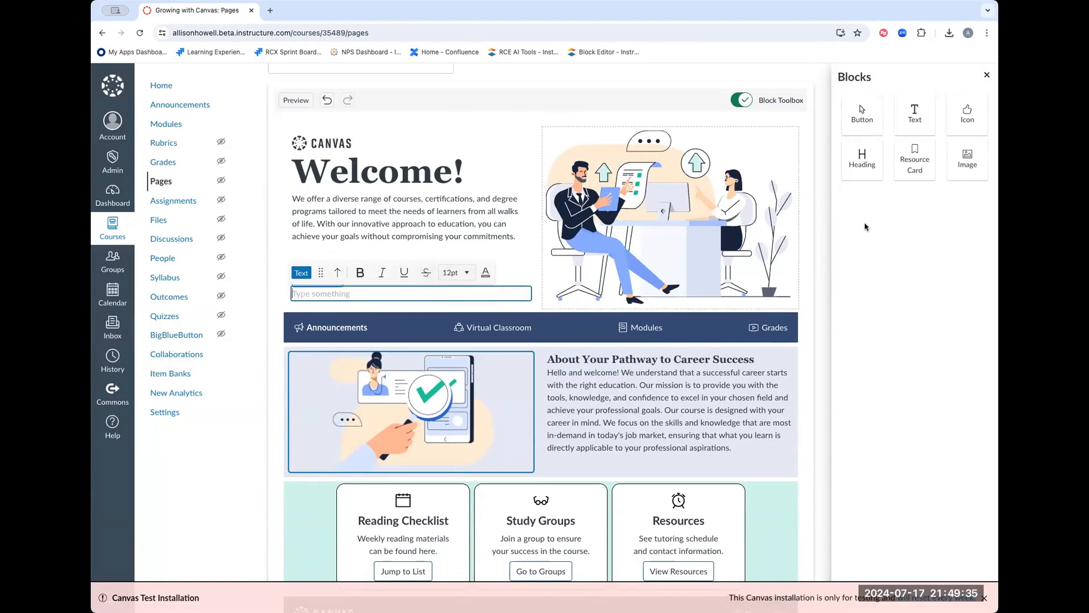
text(This is a )
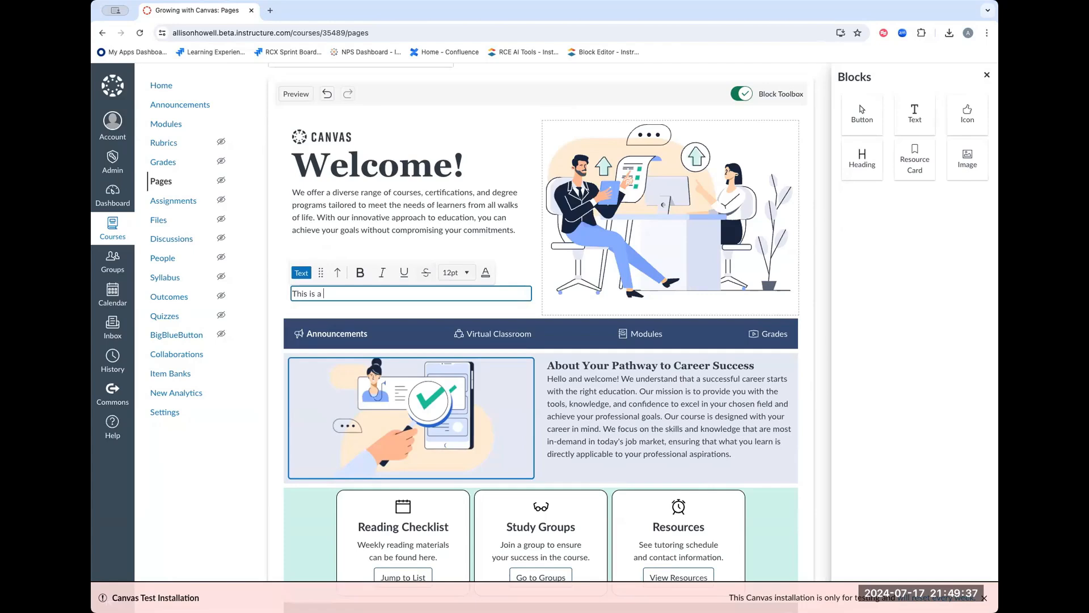
text(button)
click(800, 290)
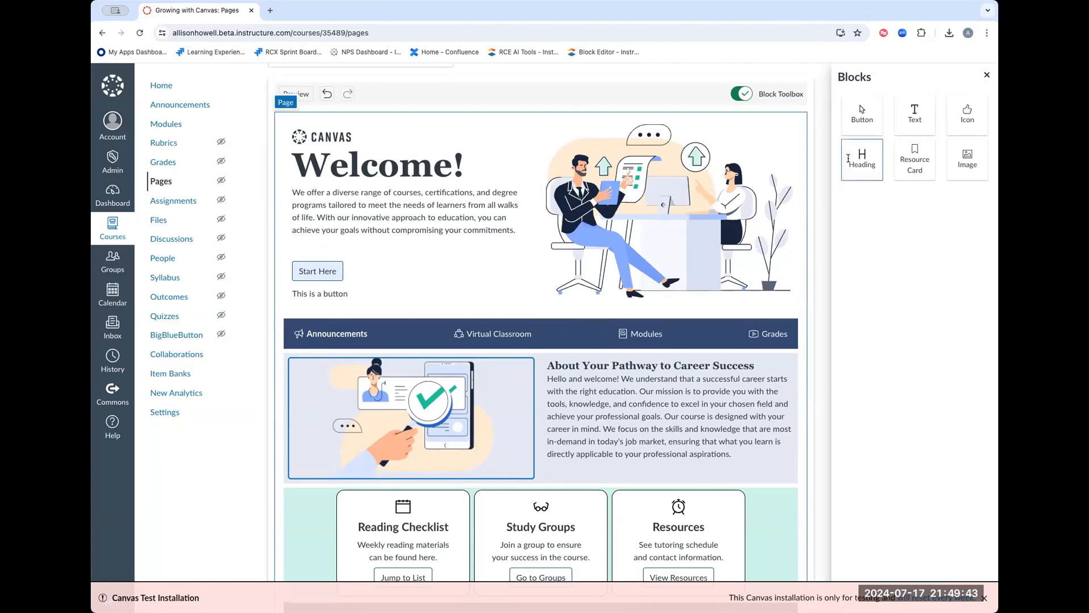
Set the About section's background color to the green swatch #0CBF94FF
scroll(619, 404, down, 1)
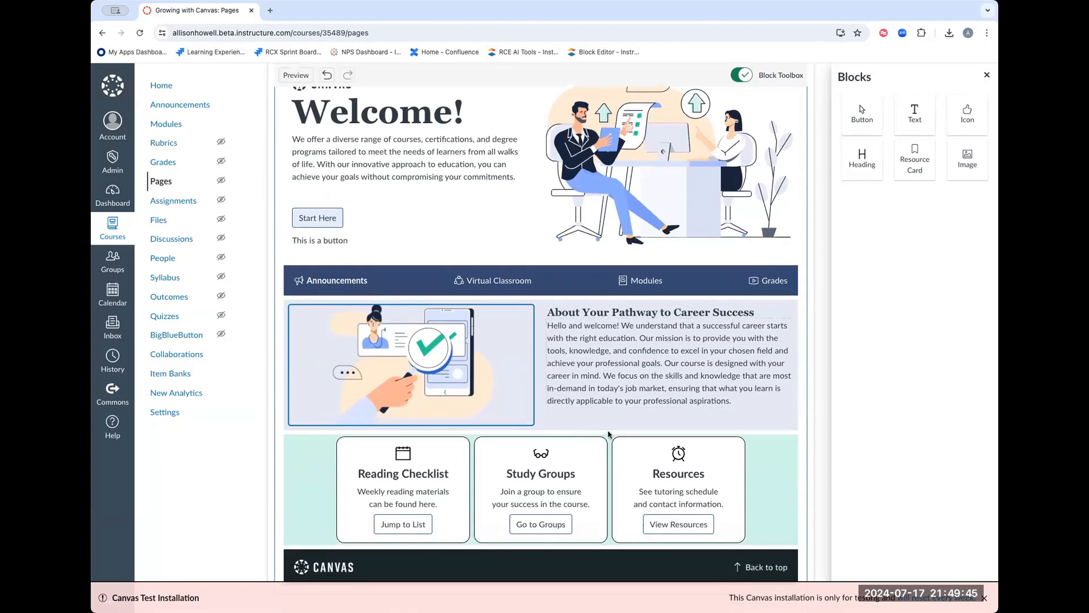
click(543, 426)
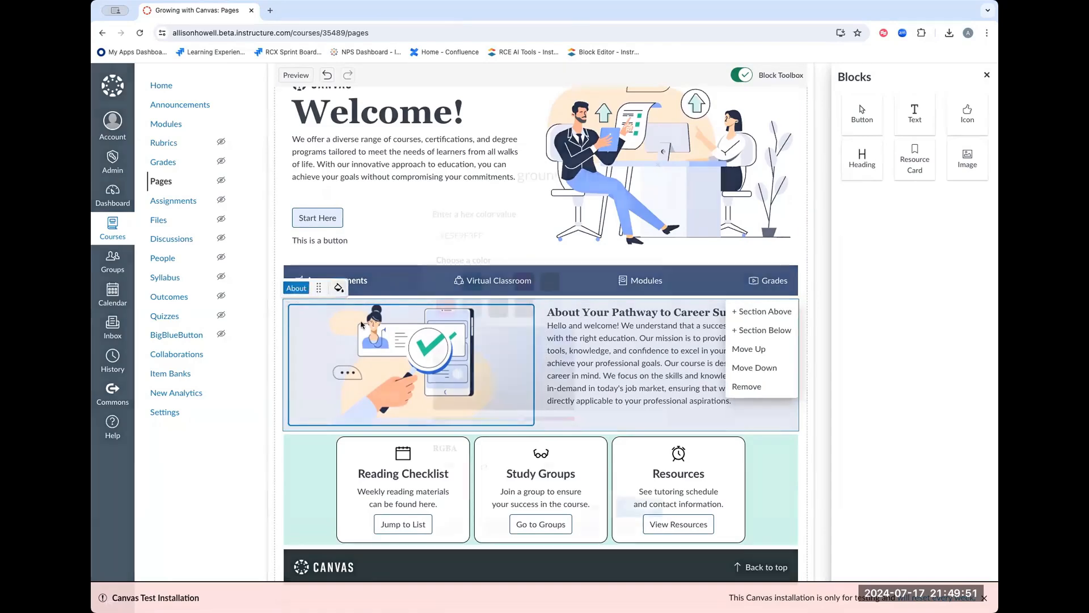
click(471, 281)
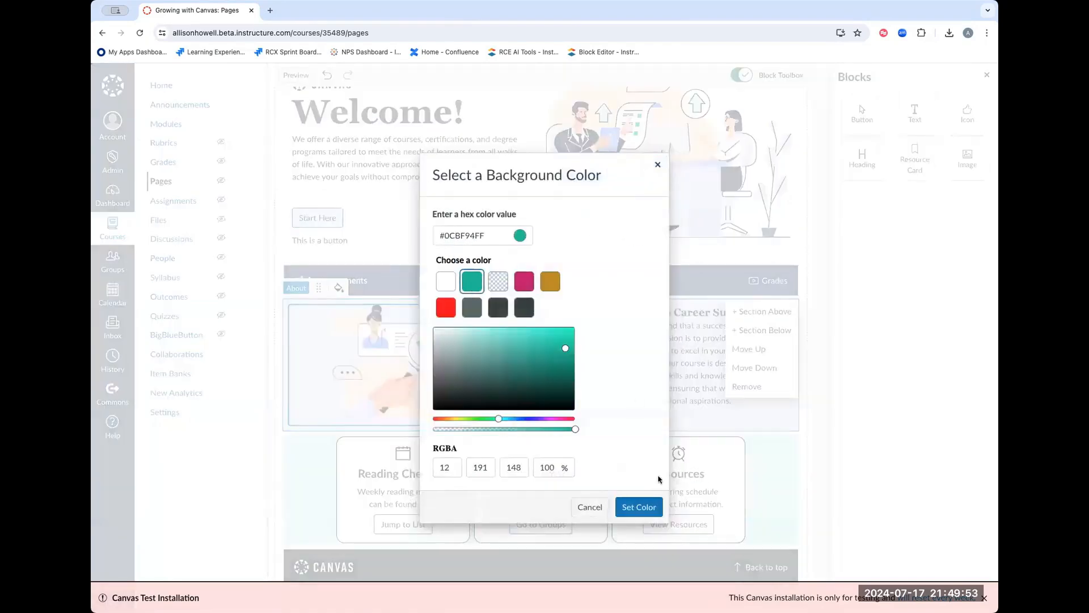
click(648, 508)
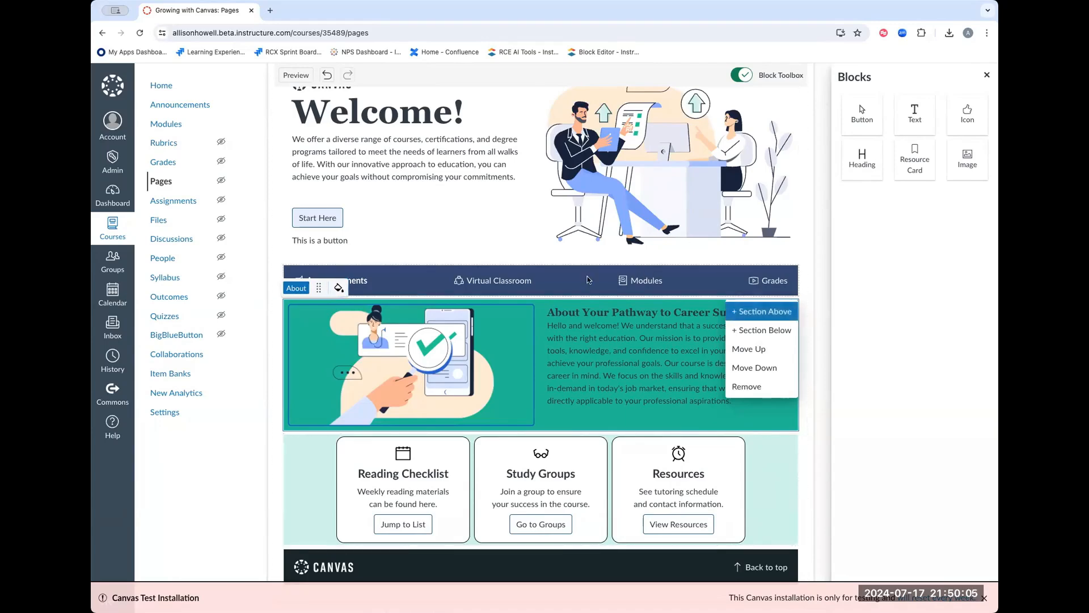
Select the Hero image and the welcome paragraph to view their block editing options
click(618, 200)
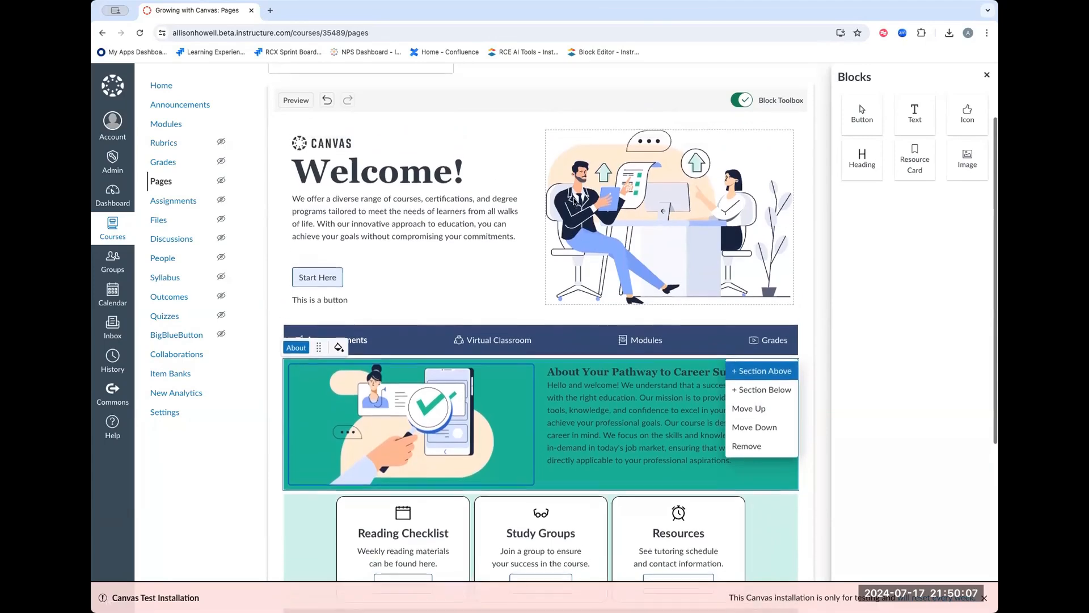
click(659, 220)
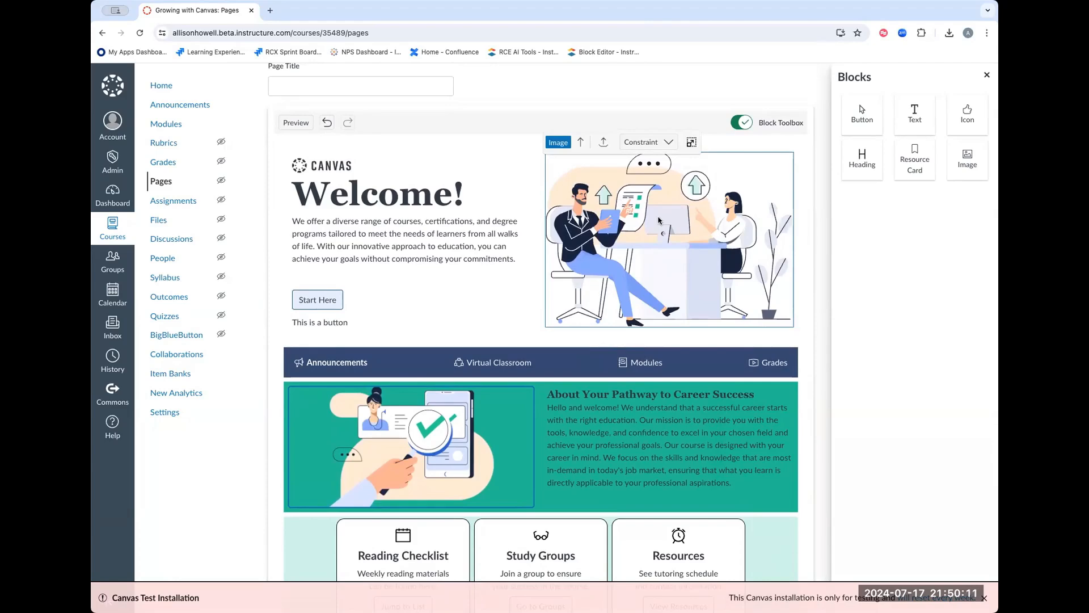
click(407, 244)
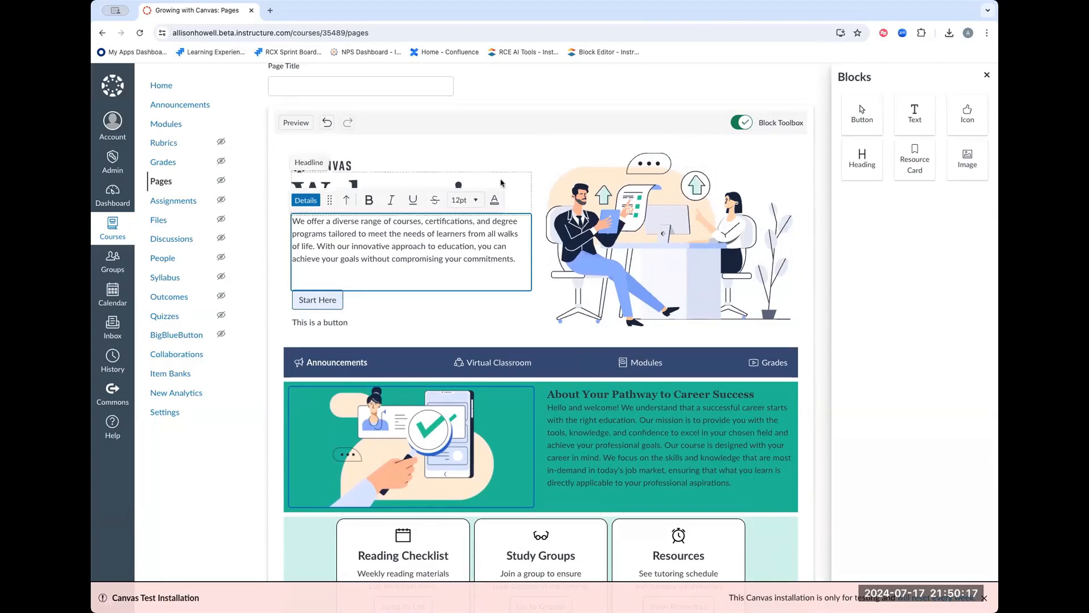
Move the Hero section below the navigation bar and back up to the start of the page
click(540, 164)
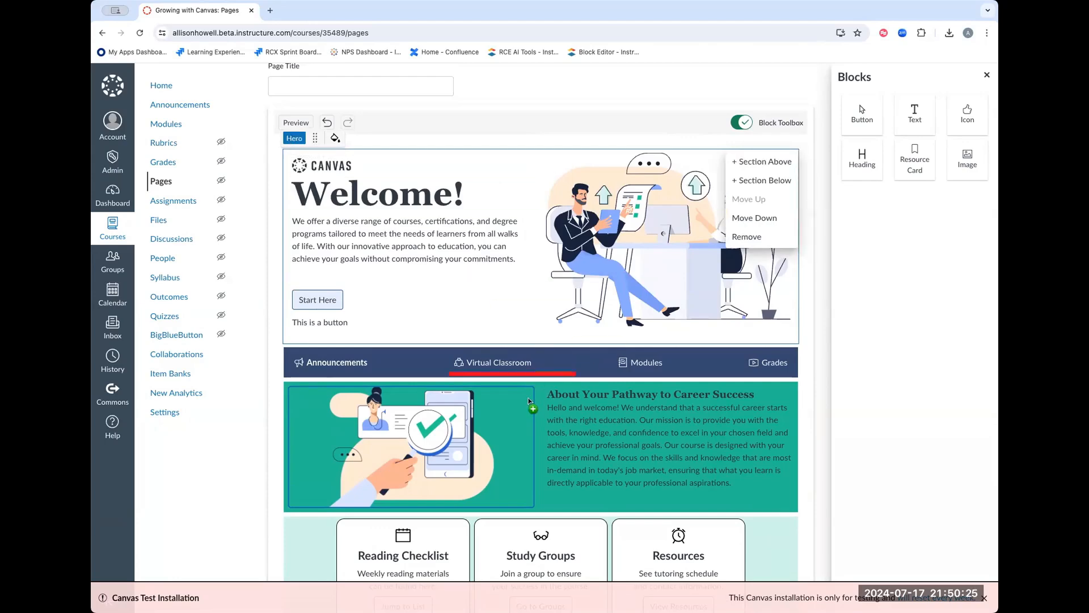
drag(522, 382, 525, 388)
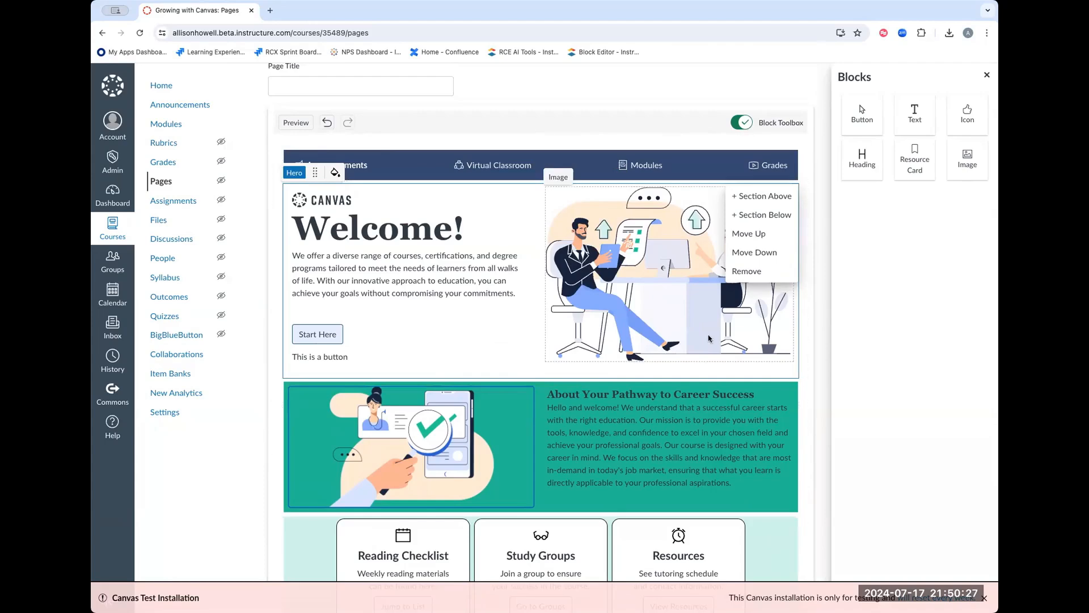
click(771, 198)
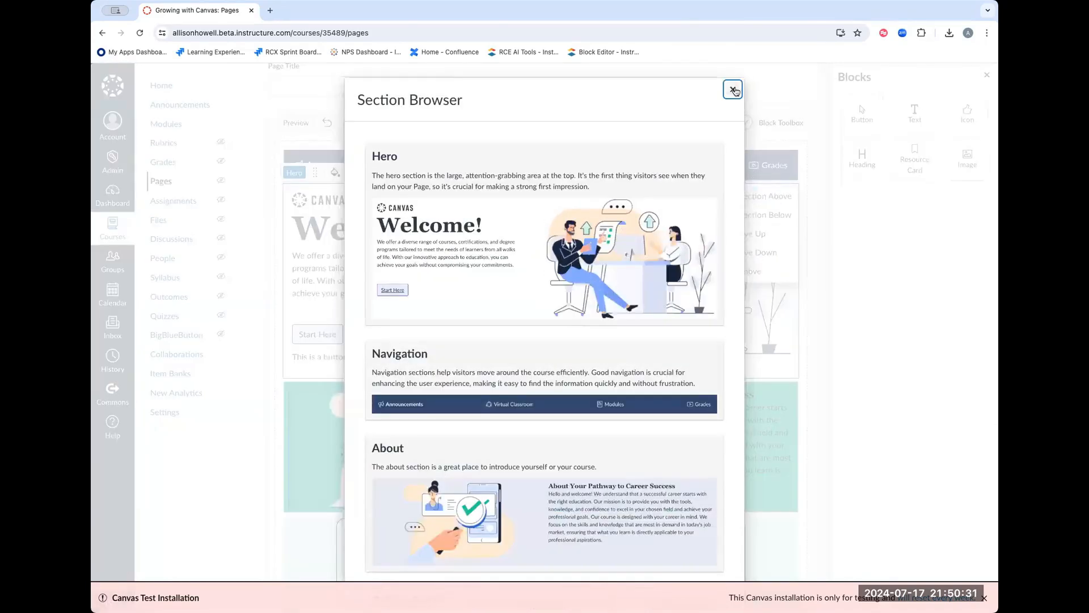
click(733, 90)
click(753, 233)
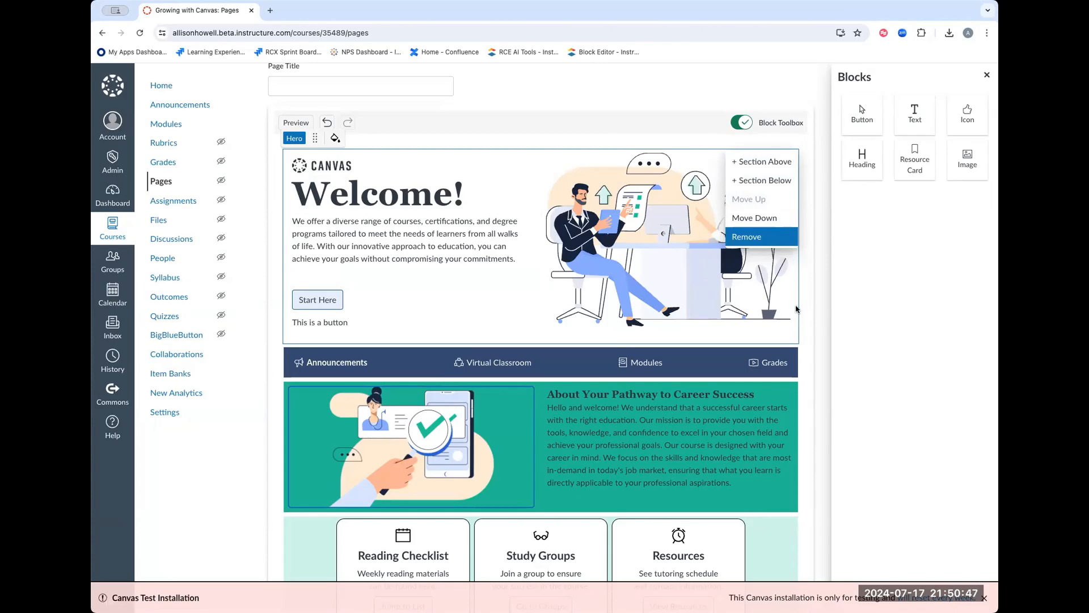
Insert a Quiz section directly above the Highlights or services section
scroll(787, 338, down, 5)
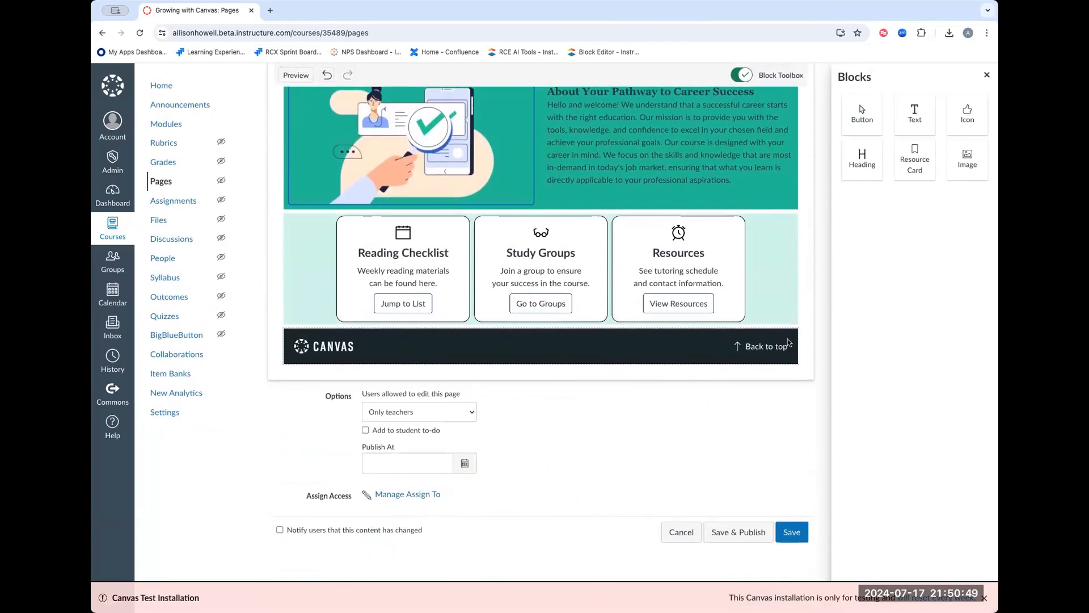
right_click(768, 314)
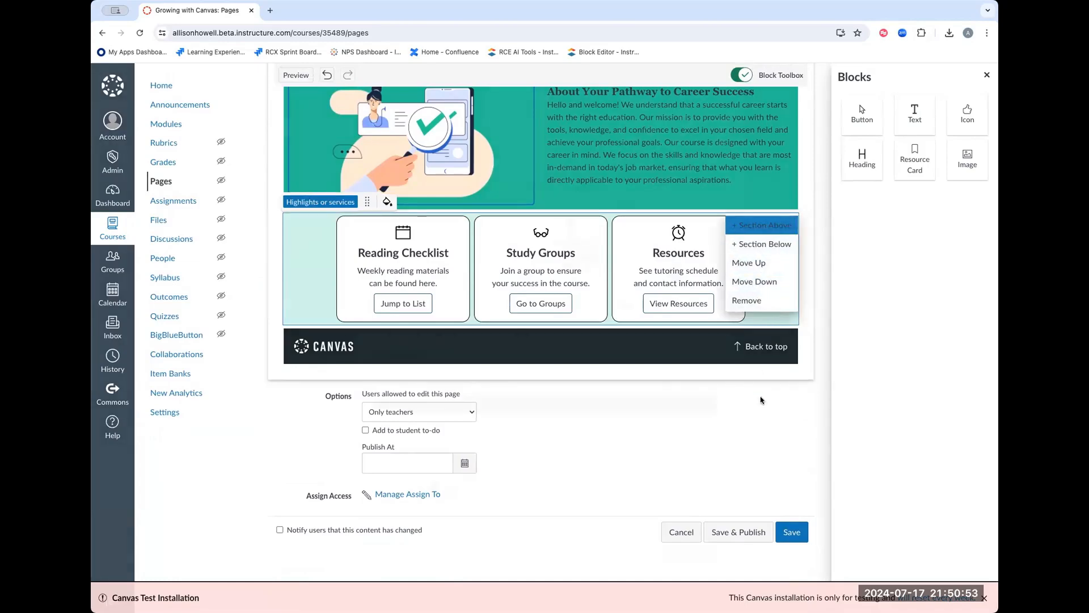
click(769, 225)
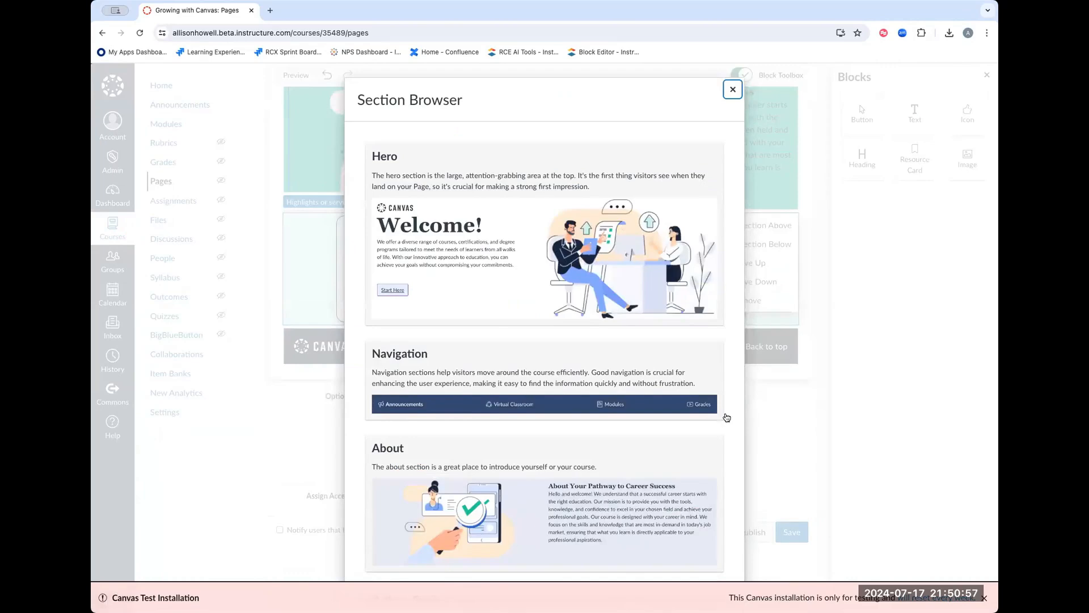
scroll(727, 418, down, 3)
scroll(726, 417, down, 5)
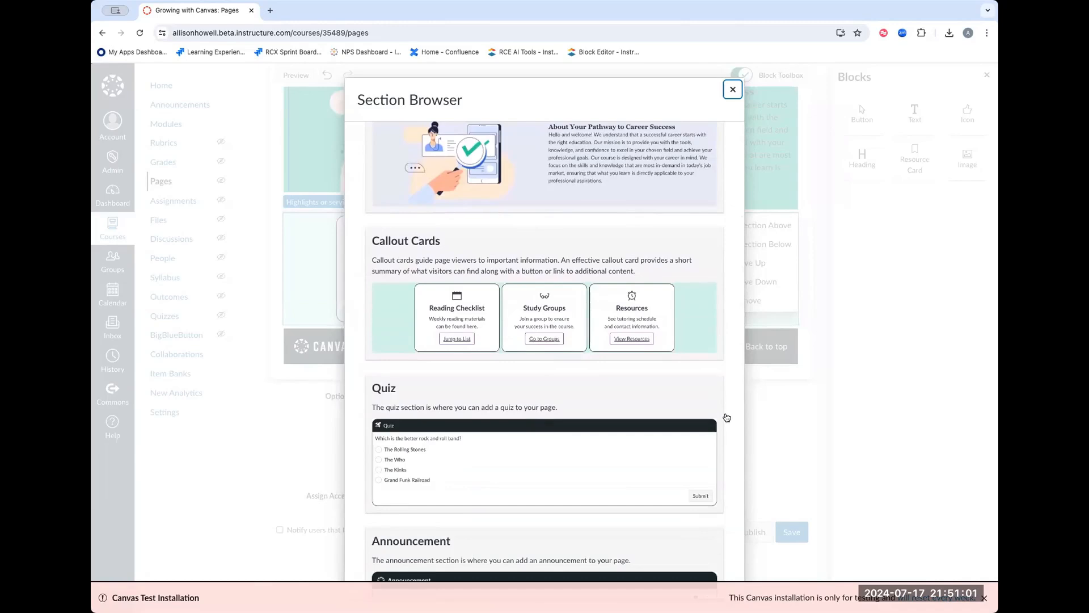
scroll(727, 417, down, 3)
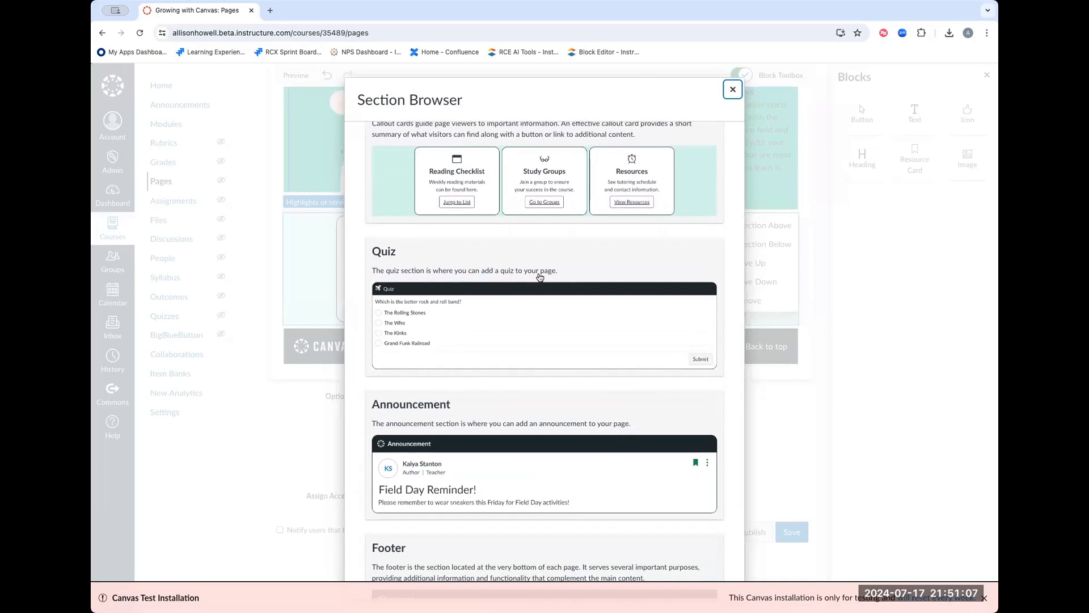
click(539, 277)
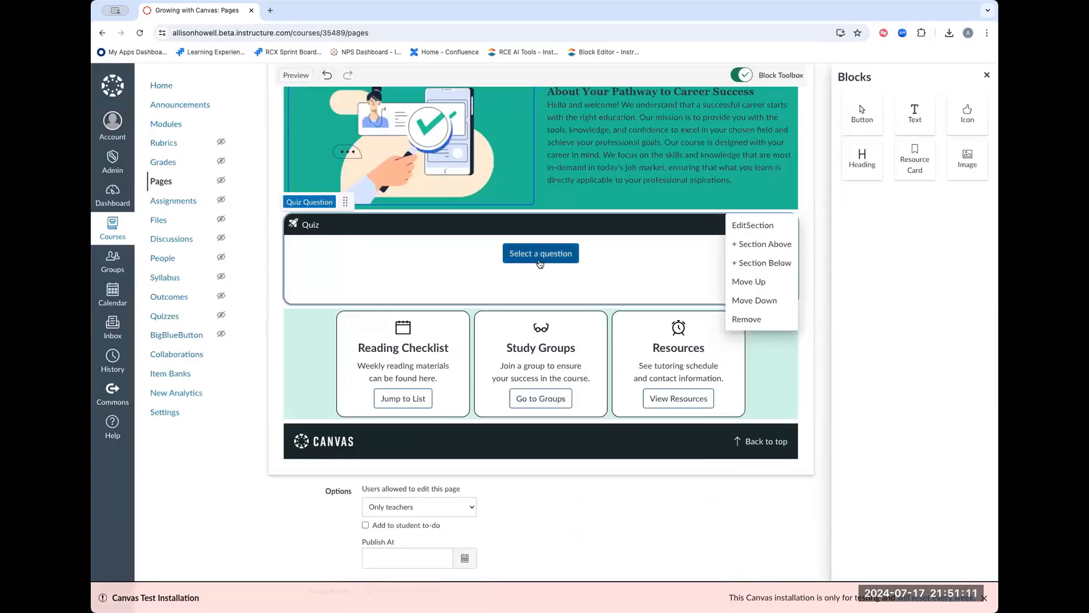
Add the question "Which is the better rock and roll band?" to the Quiz section
click(539, 262)
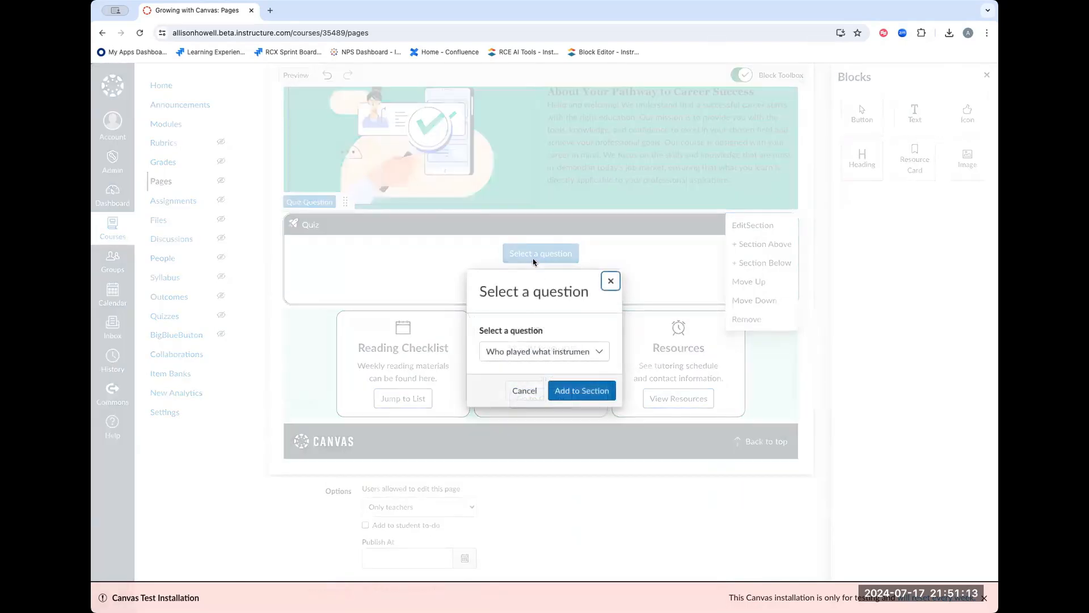
click(574, 350)
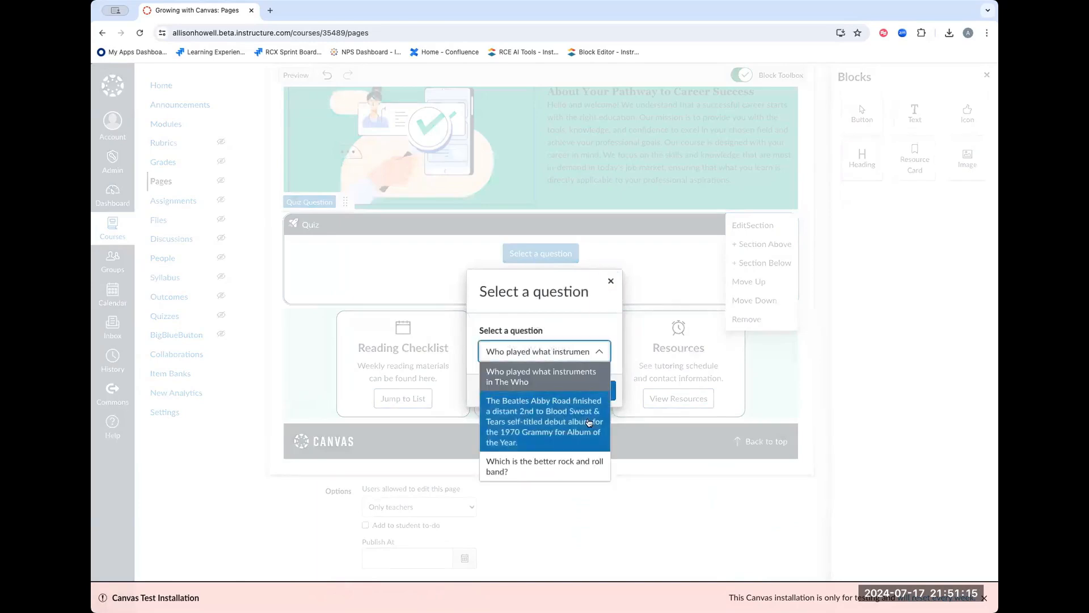
click(590, 474)
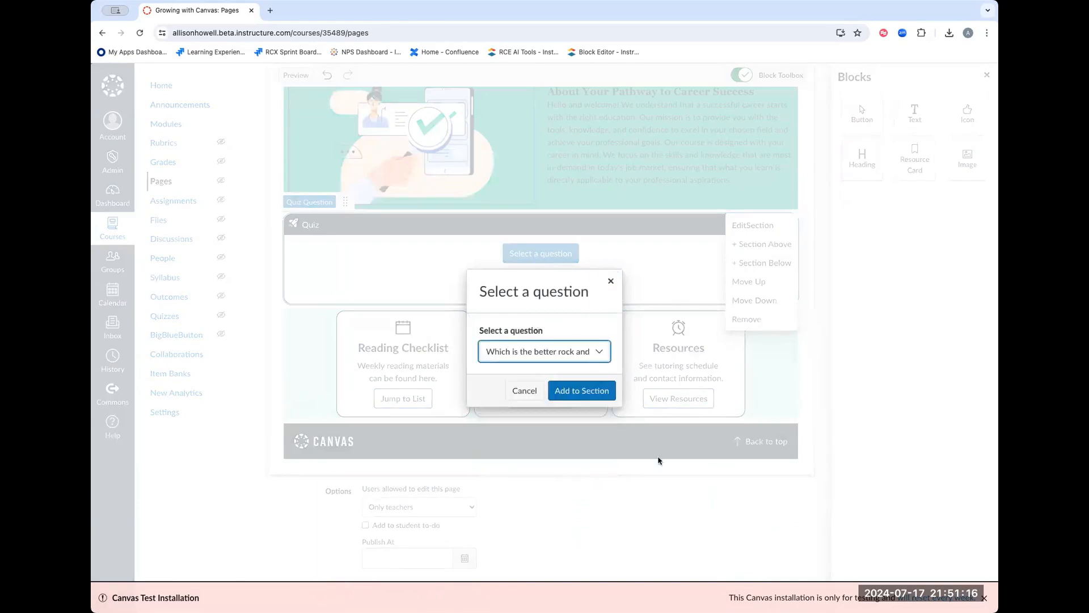
click(577, 397)
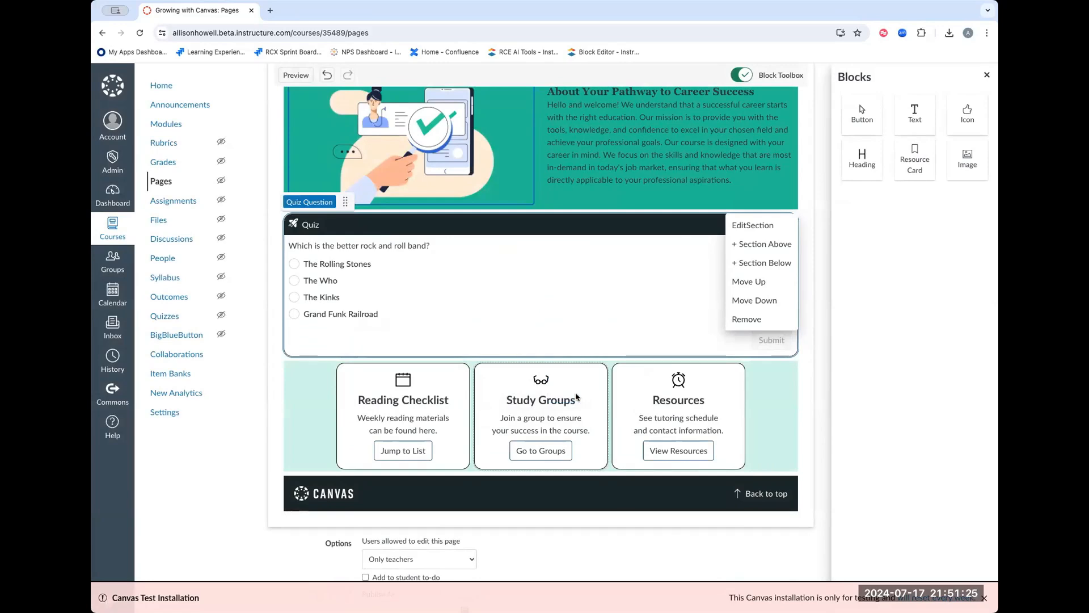
Preview the whole page at desktop size
scroll(605, 362, up, 1)
scroll(605, 362, up, 5)
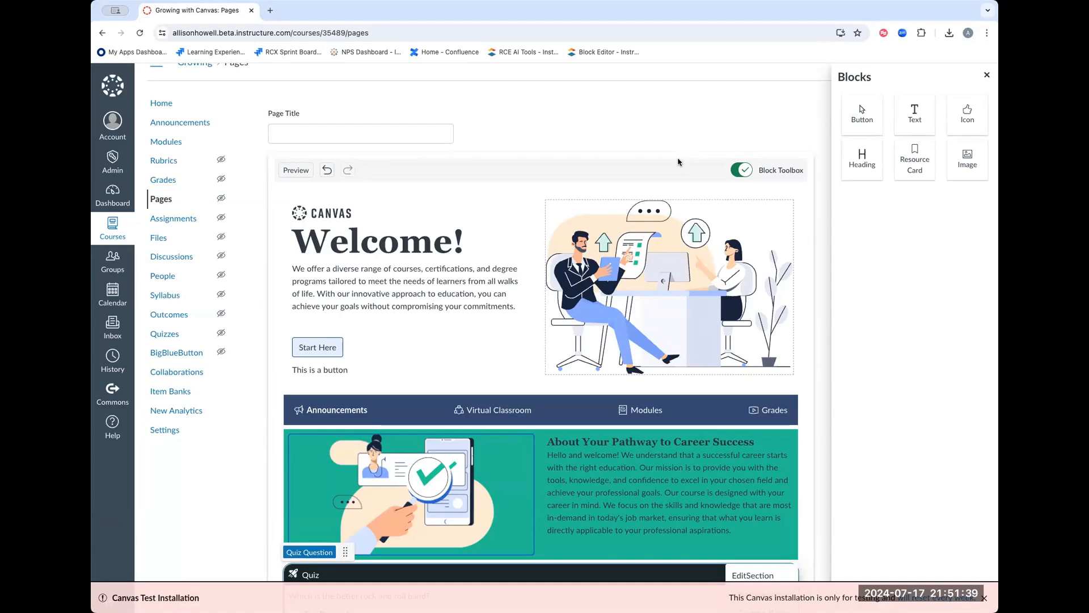
click(291, 172)
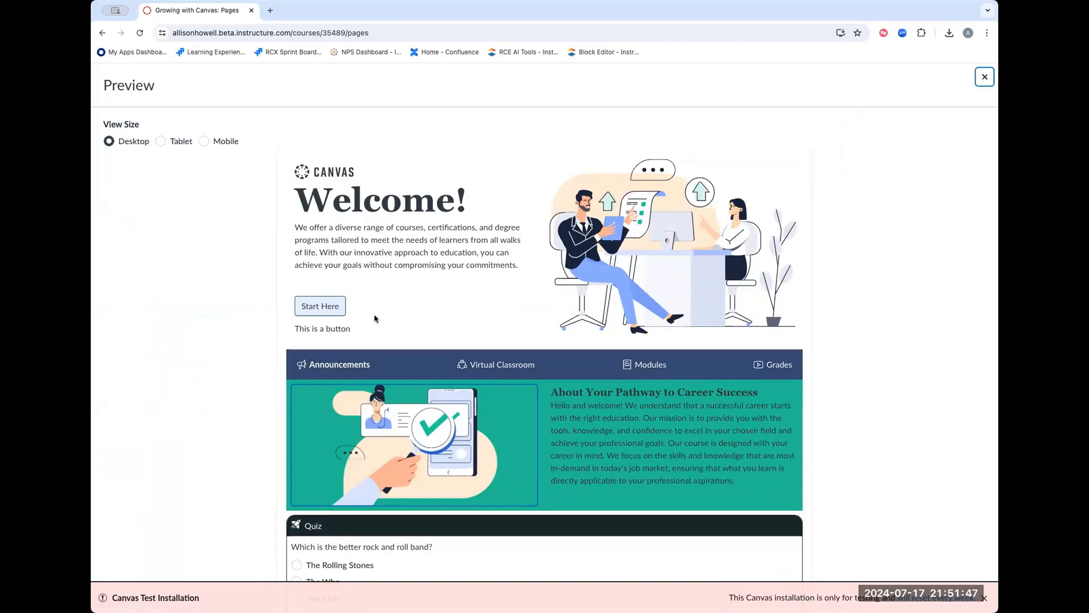
scroll(374, 316, down, 4)
scroll(374, 316, up, 4)
Examine the page preview at the Tablet and Mobile view sizes
click(161, 142)
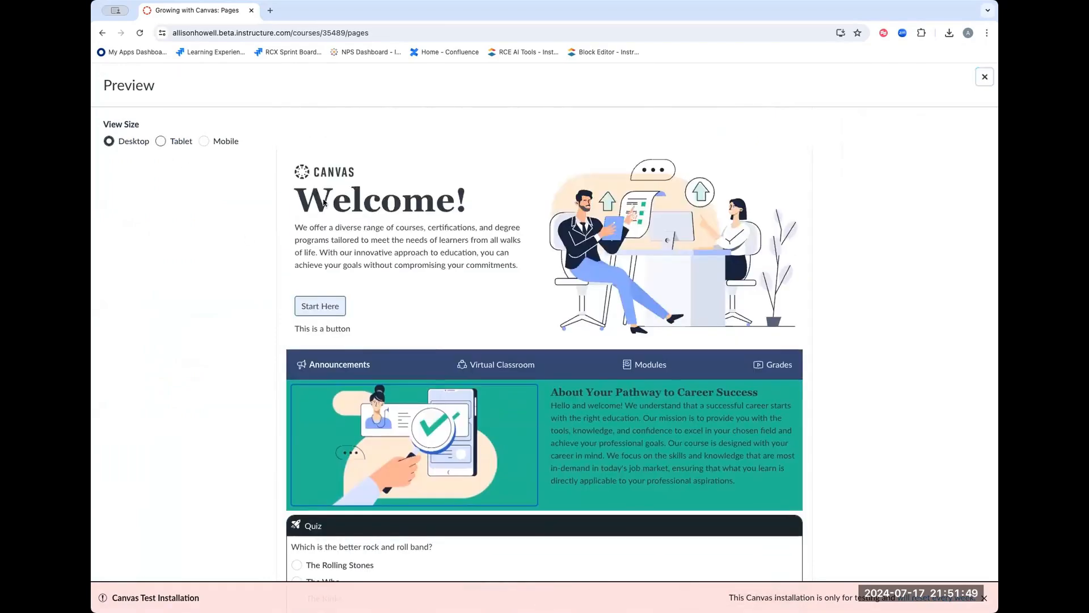
scroll(495, 295, down, 4)
scroll(495, 295, up, 2)
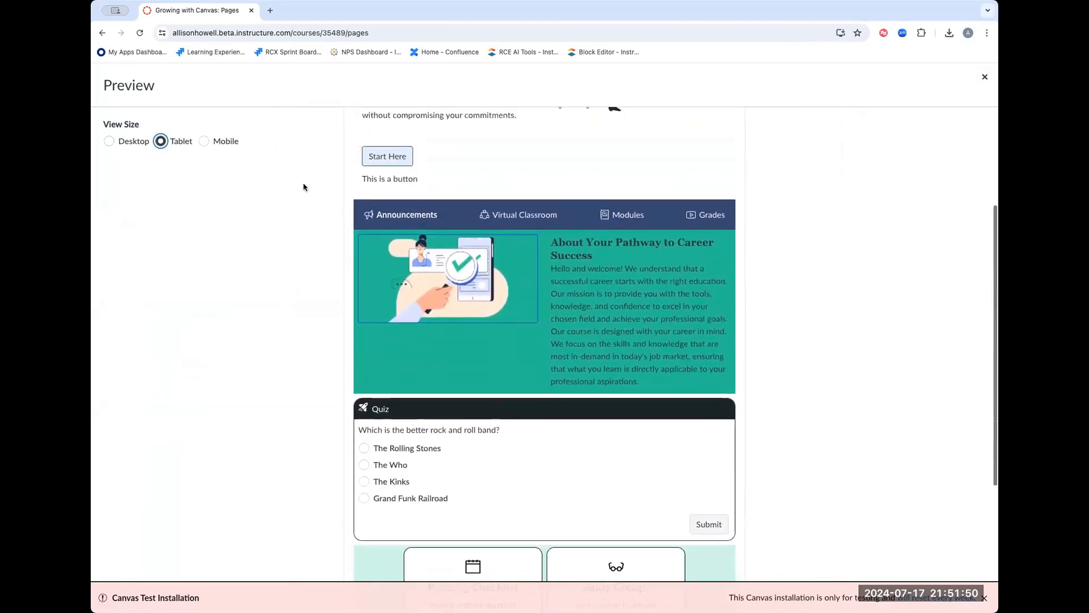
click(213, 146)
scroll(777, 384, down, 3)
scroll(777, 383, up, 5)
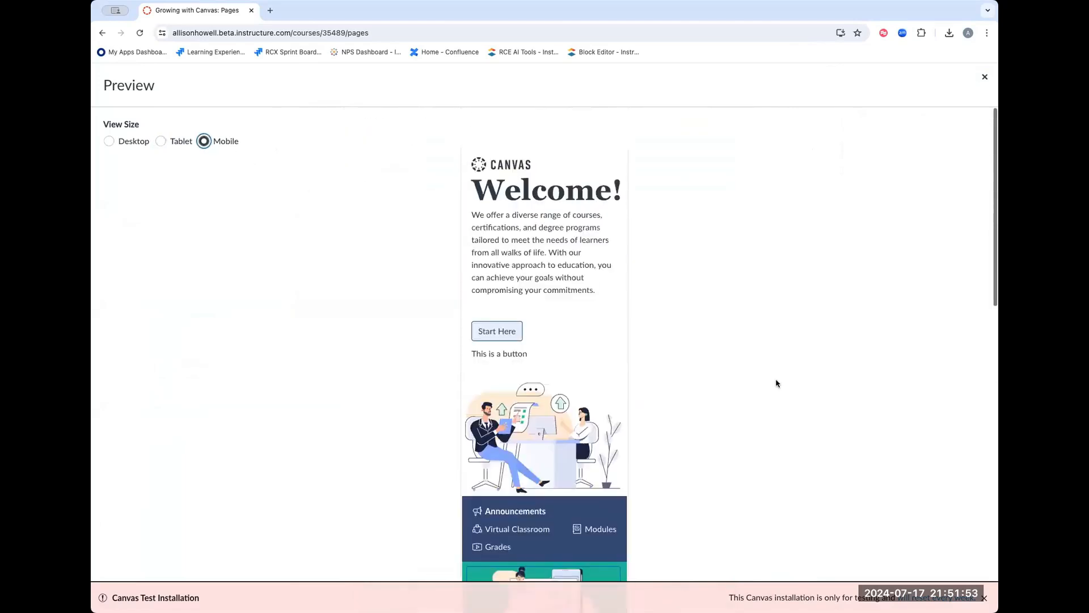